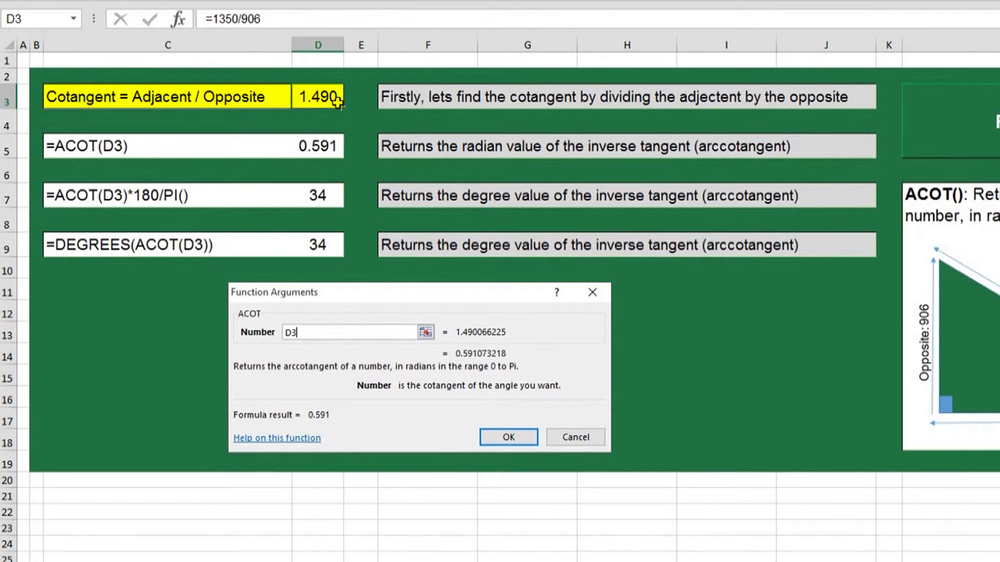
- Inspect =ACOT(D3) in D5, then the degree conversion =ACOT(D3)*180/PI() in D7
click(336, 149)
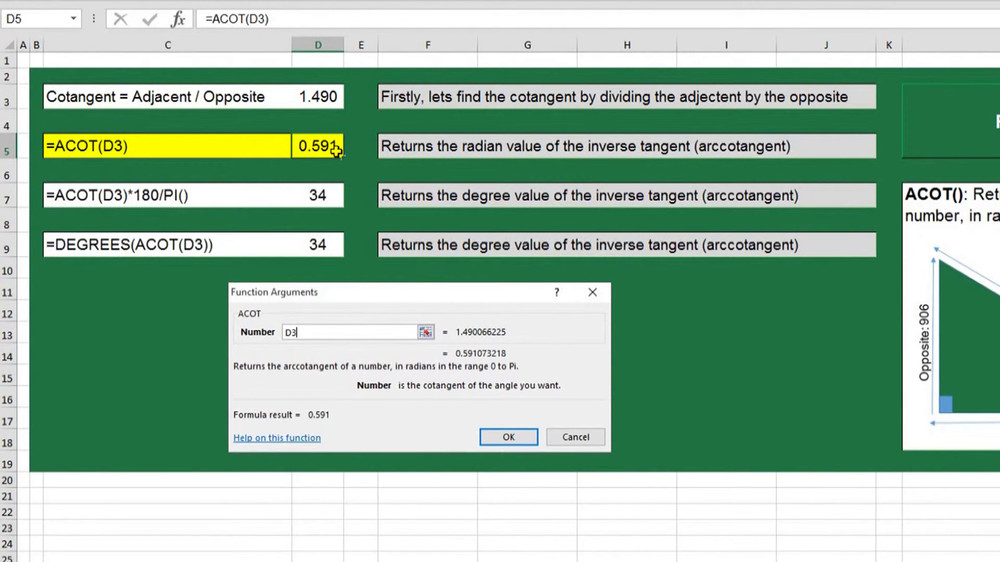
click(335, 201)
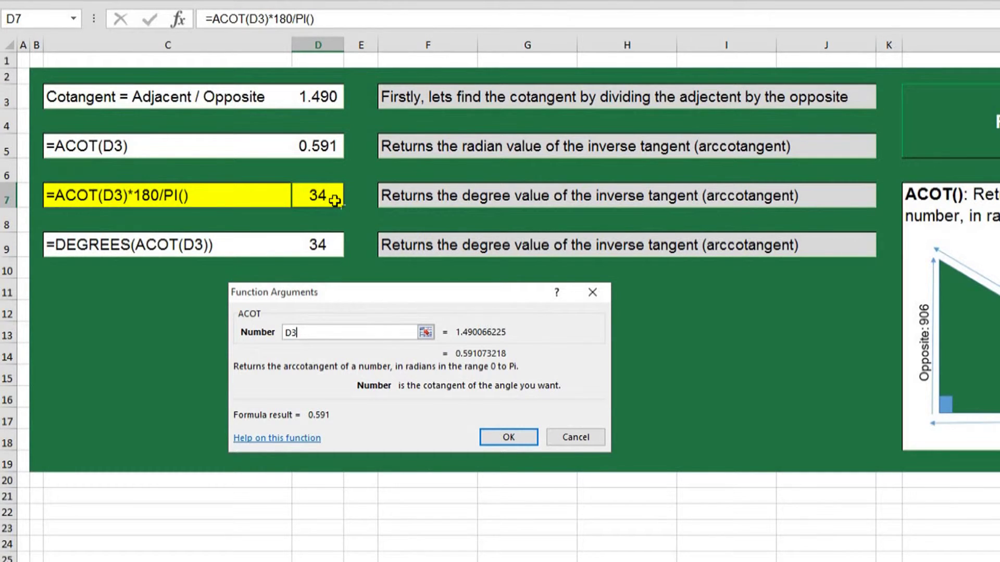
- Inspect the =DEGREES(ACOT(D3)) formula in D9, which also returns 34
click(336, 243)
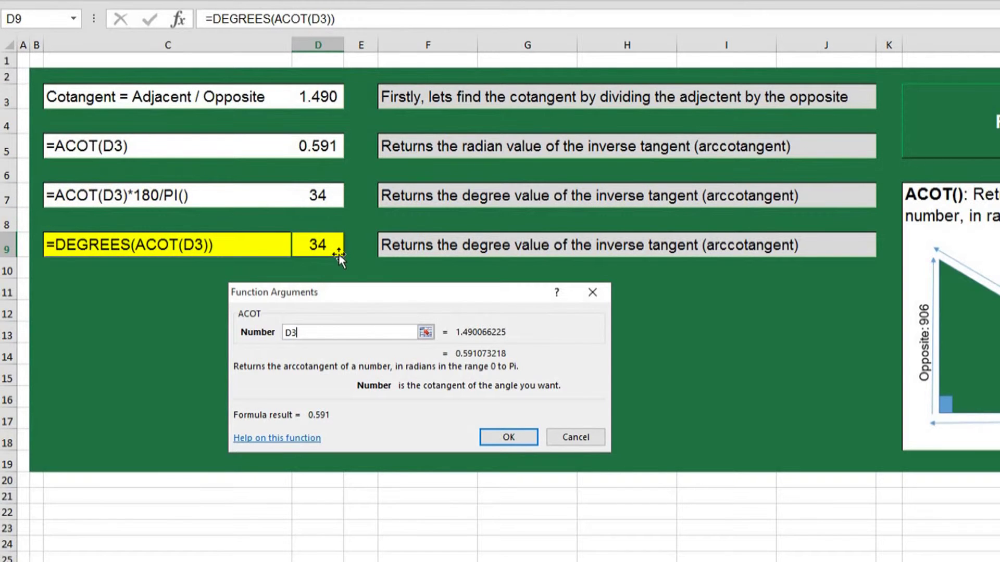